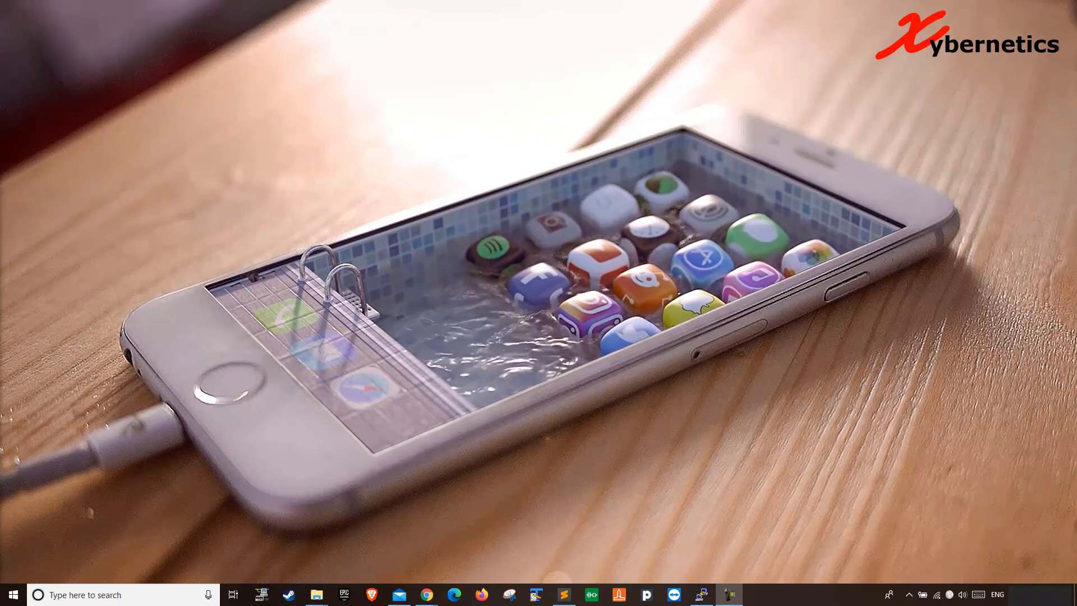
Step: Switch to Chrome, go to build.particle.io/build/new and load the BusTrack0001 app in the code editor
{"action": "key", "text": "alt+Tab"}
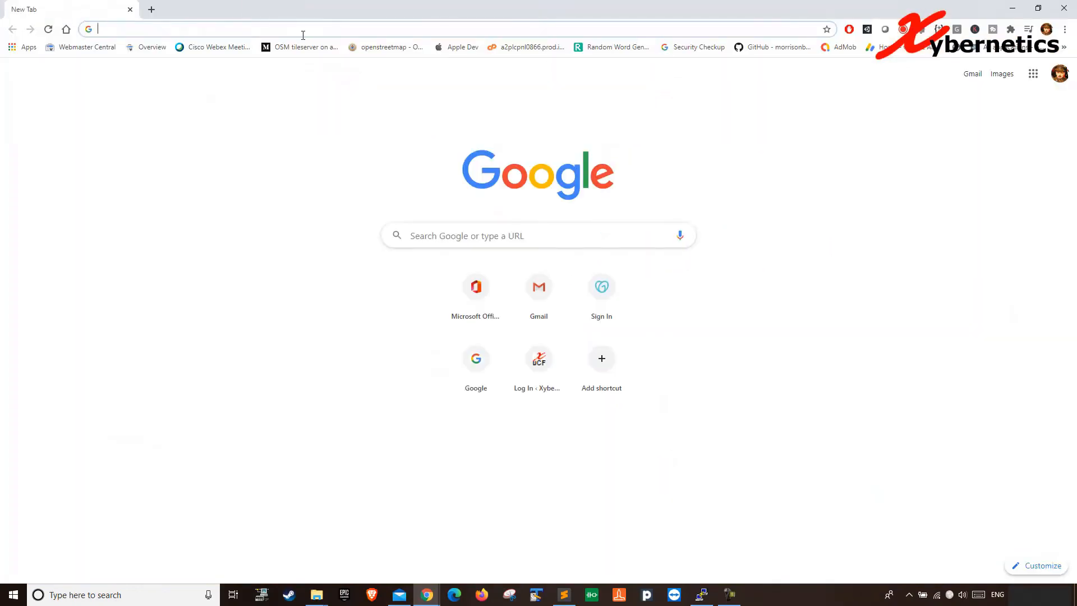
{"action": "type", "text": "build.particle.io/build/new"}
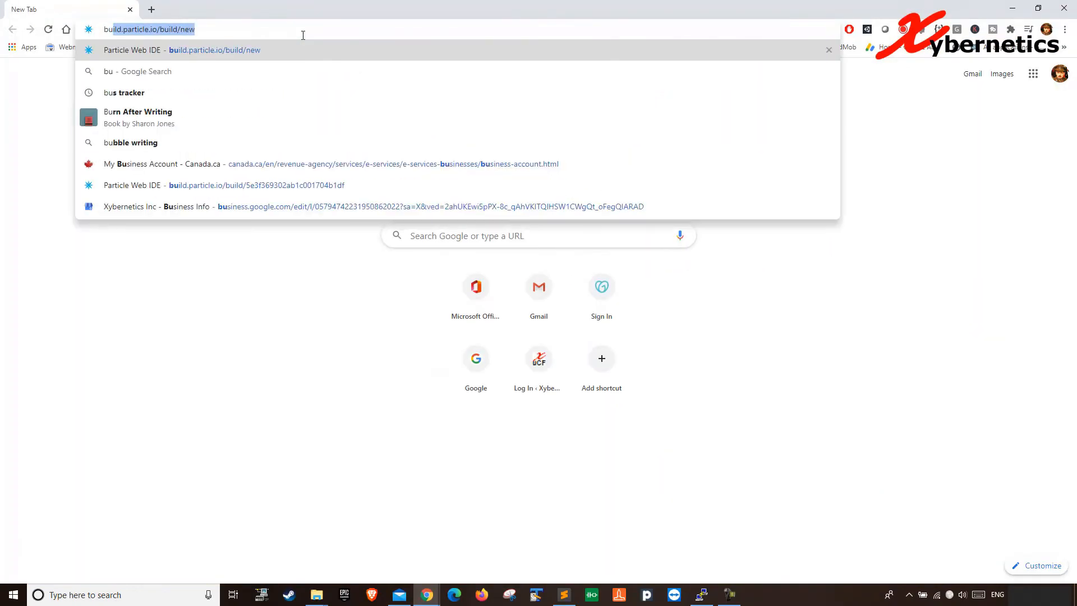
{"action": "key", "text": "Return"}
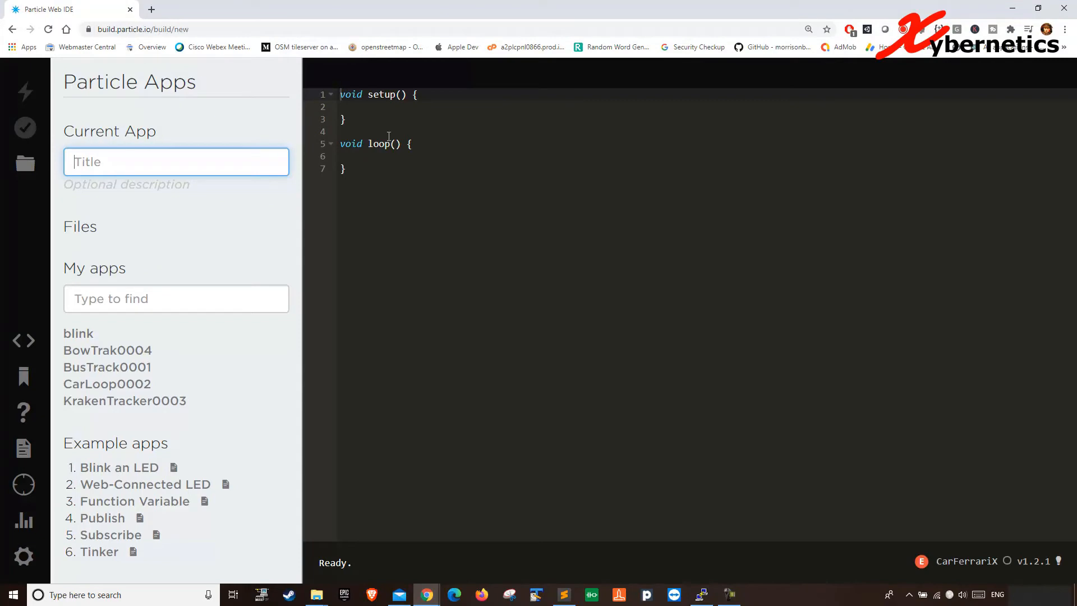
{"action": "left_click", "coordinate": [136, 368]}
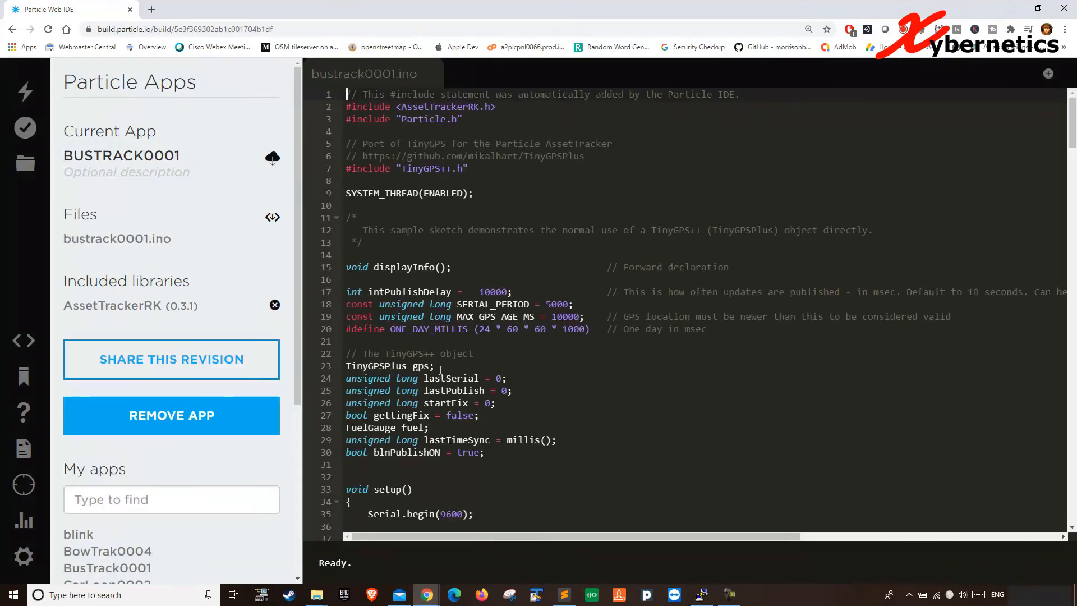
{"action": "left_click", "coordinate": [438, 366]}
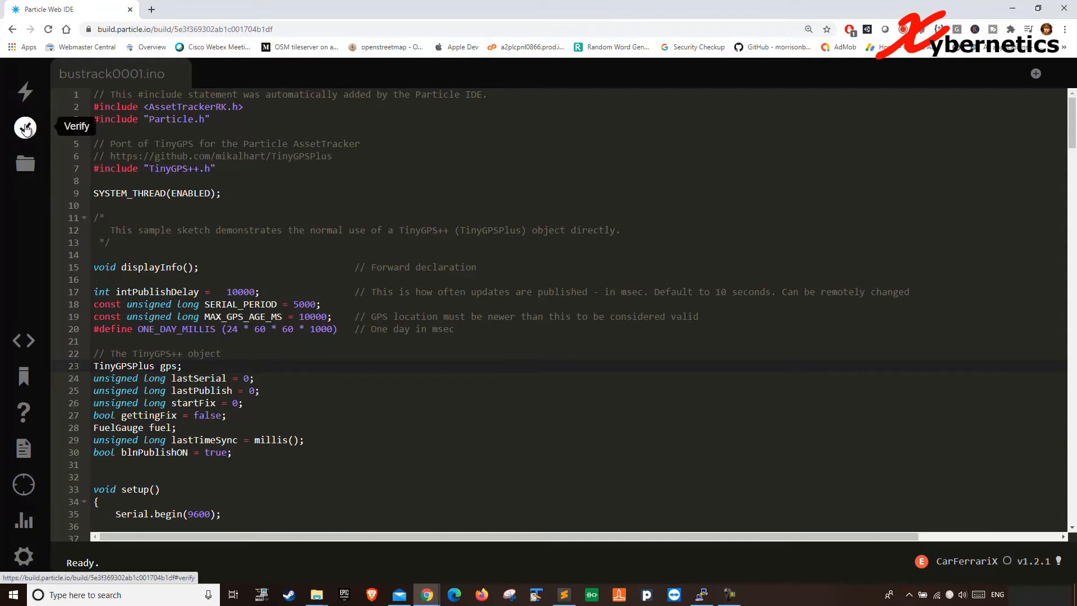
Step: Verify the BusTrack0001 code and download its compiled firmware binary
{"action": "left_click", "coordinate": [50, 135]}
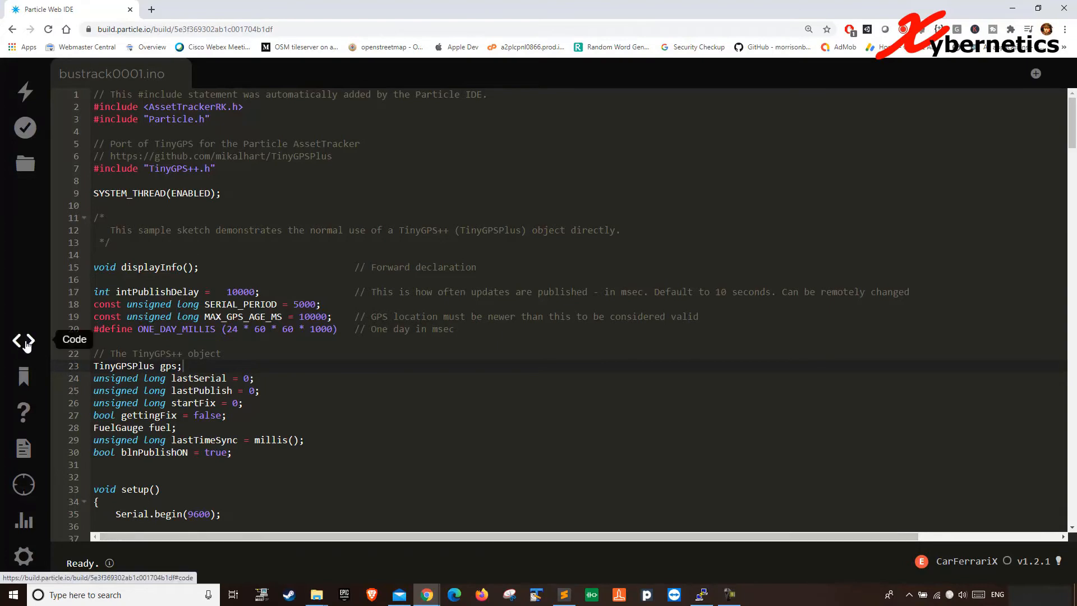
{"action": "left_click", "coordinate": [25, 341]}
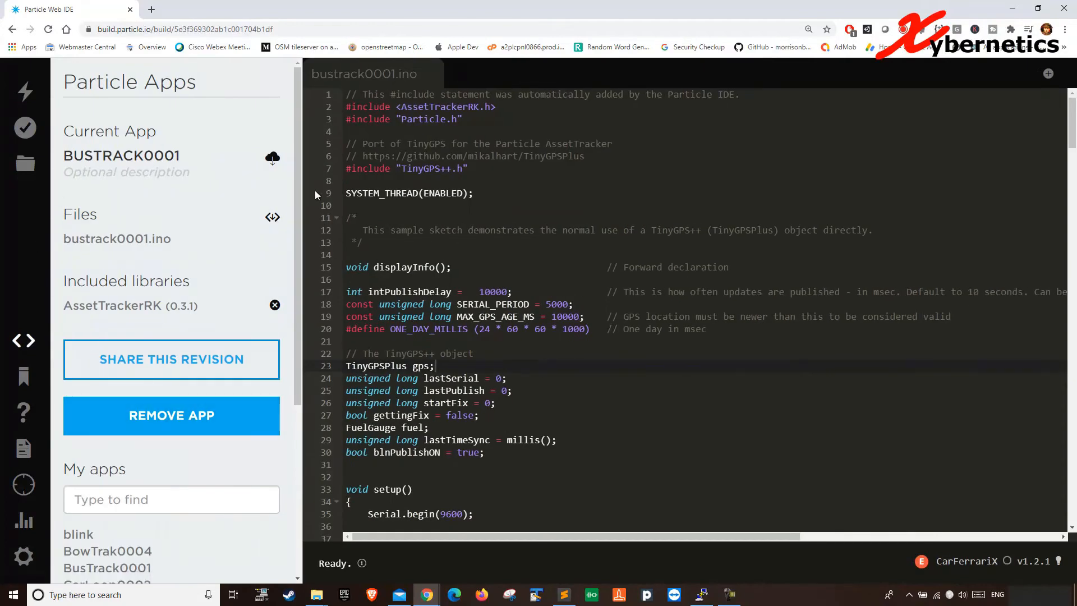
{"action": "left_click", "coordinate": [273, 161]}
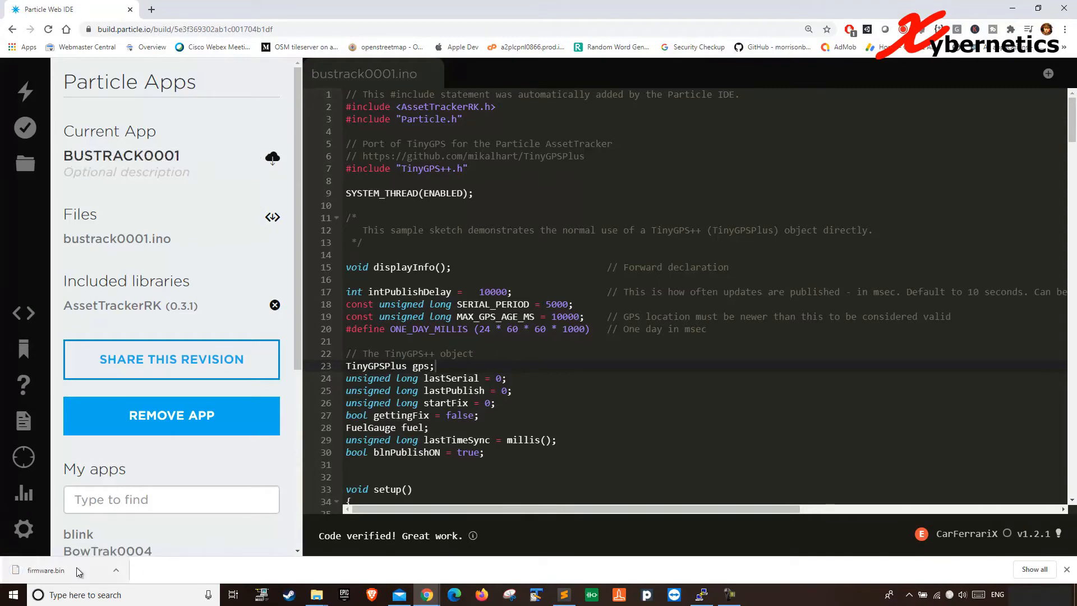
Step: Show the downloaded firmware.bin in its folder in File Explorer
{"action": "left_click", "coordinate": [119, 570]}
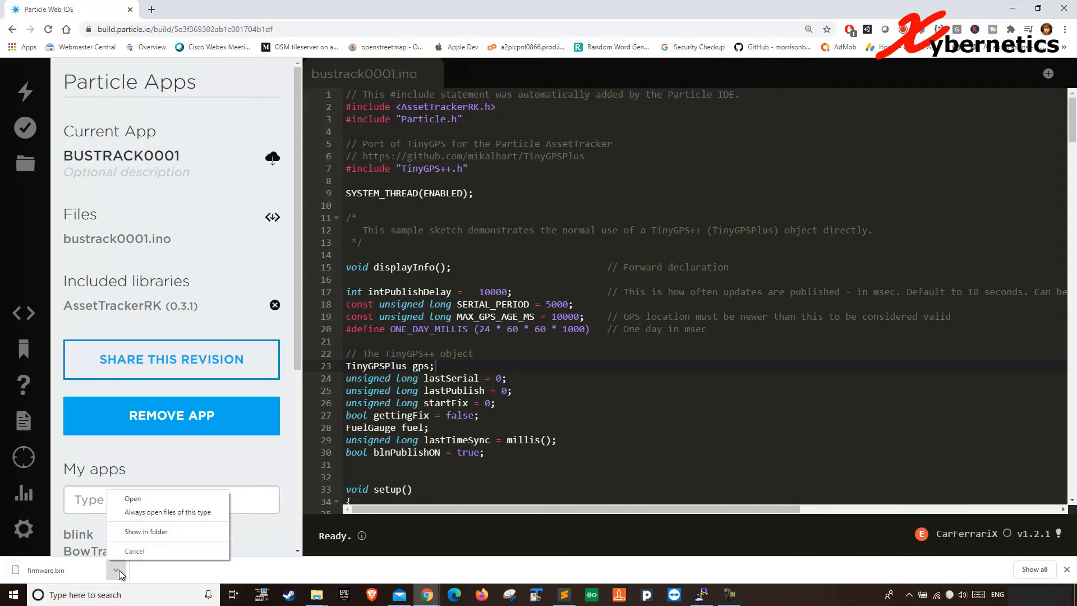
{"action": "left_click", "coordinate": [153, 534]}
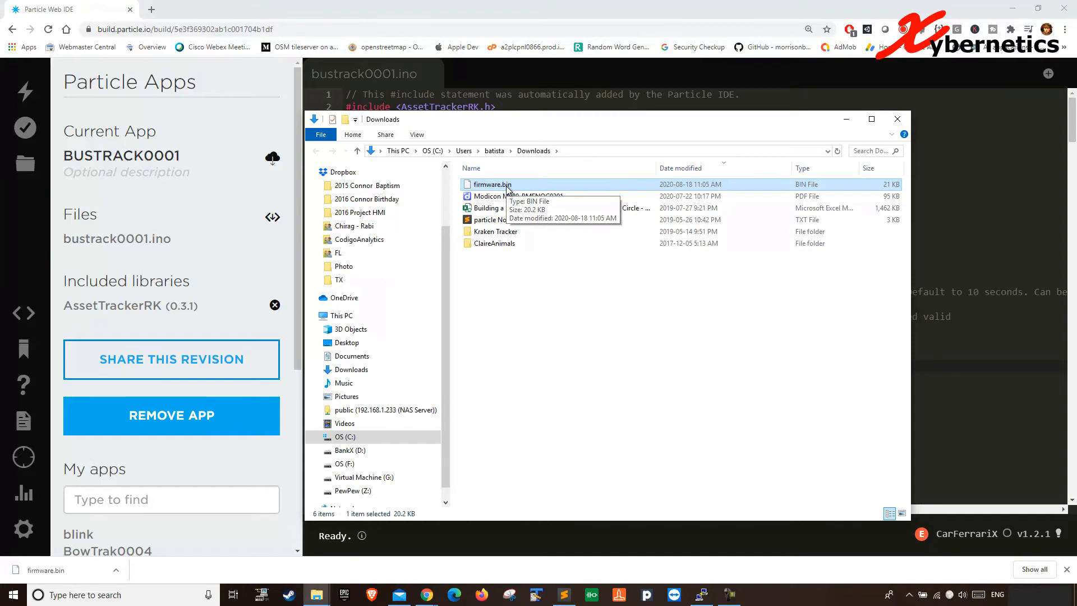
{"action": "left_click", "coordinate": [739, 281]}
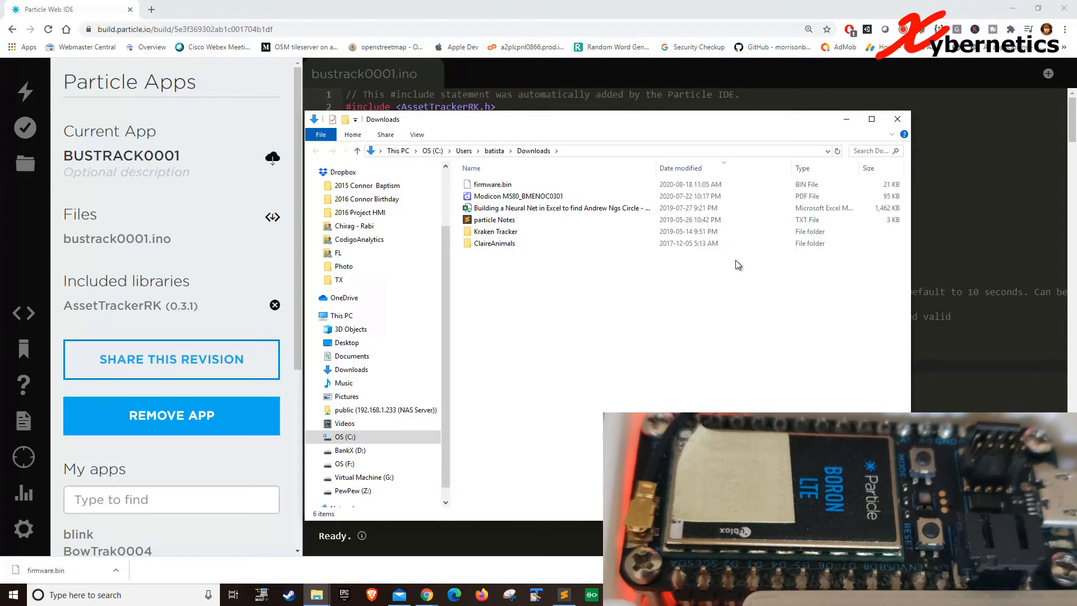
Step: Find Device Manager through Windows Settings, check the Boron's serial port under Ports, and close it
{"action": "left_click", "coordinate": [13, 595]}
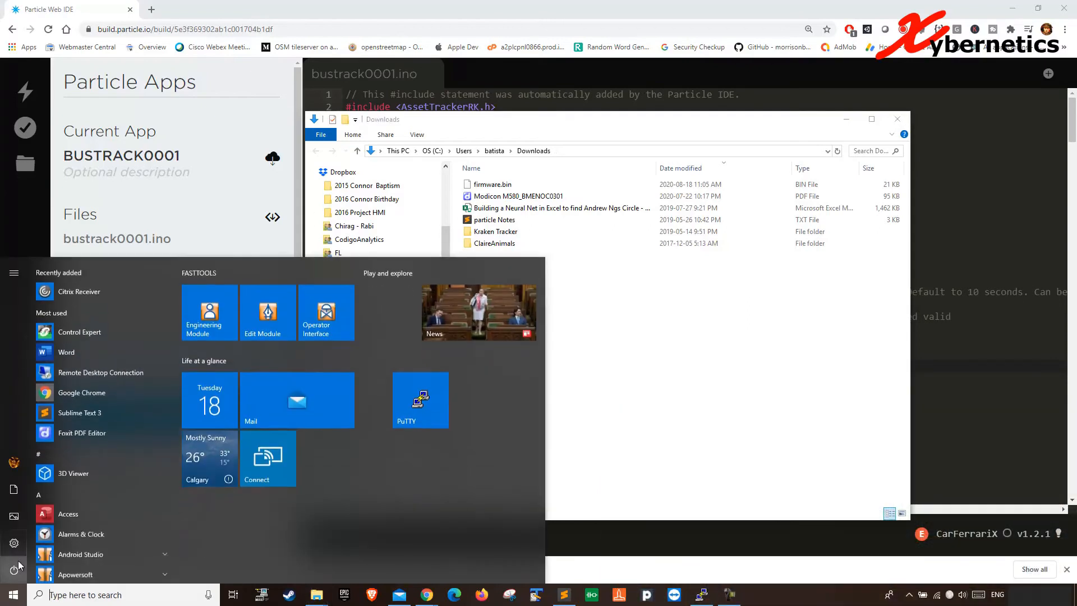
{"action": "left_click", "coordinate": [14, 544]}
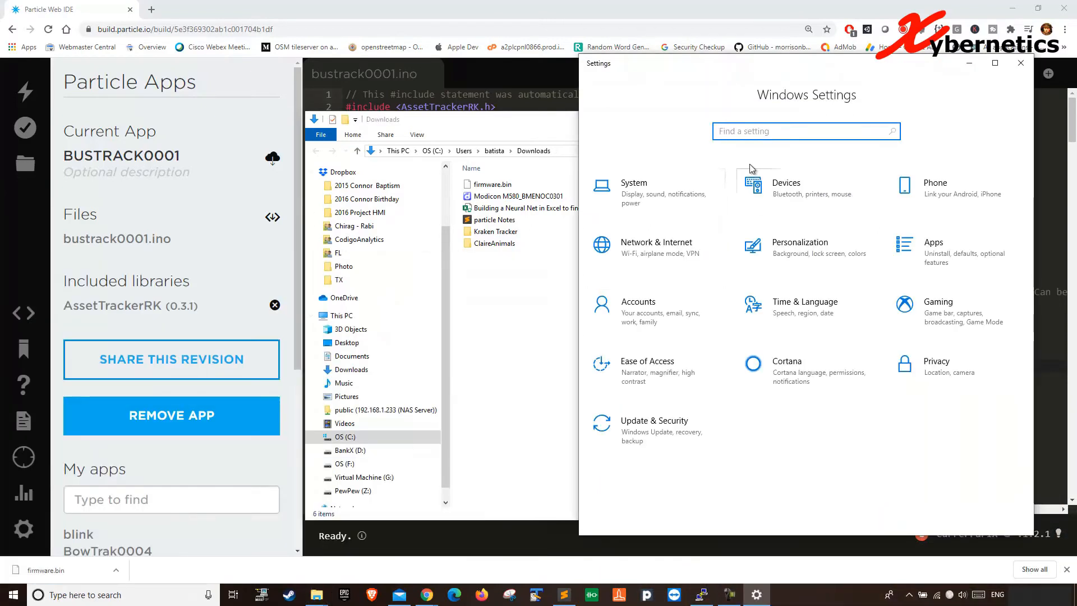
{"action": "type", "text": "device manager"}
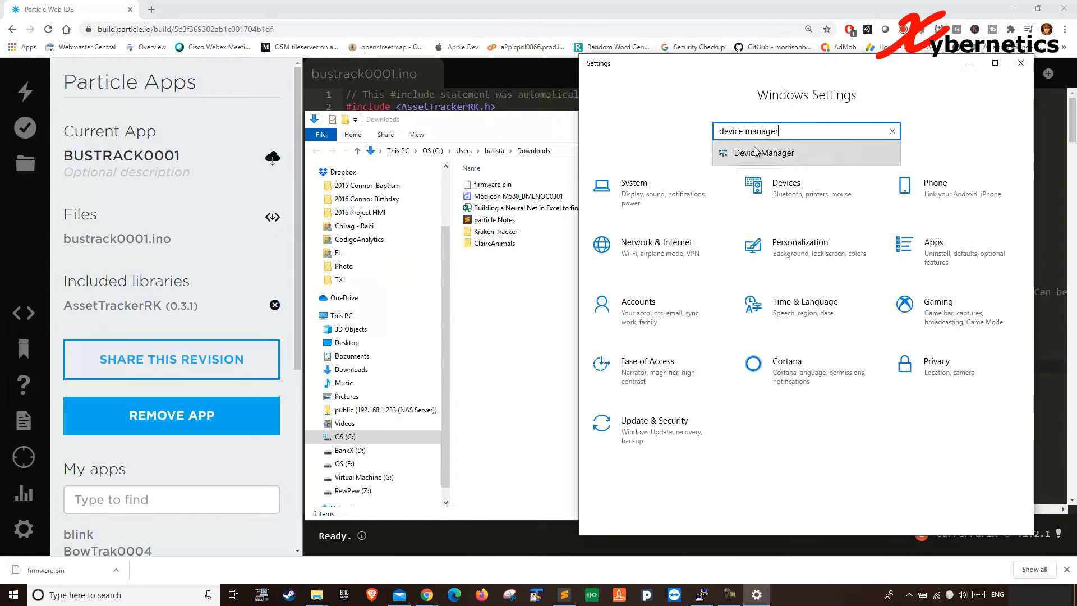
{"action": "left_click", "coordinate": [755, 151]}
{"action": "left_click", "coordinate": [1020, 63]}
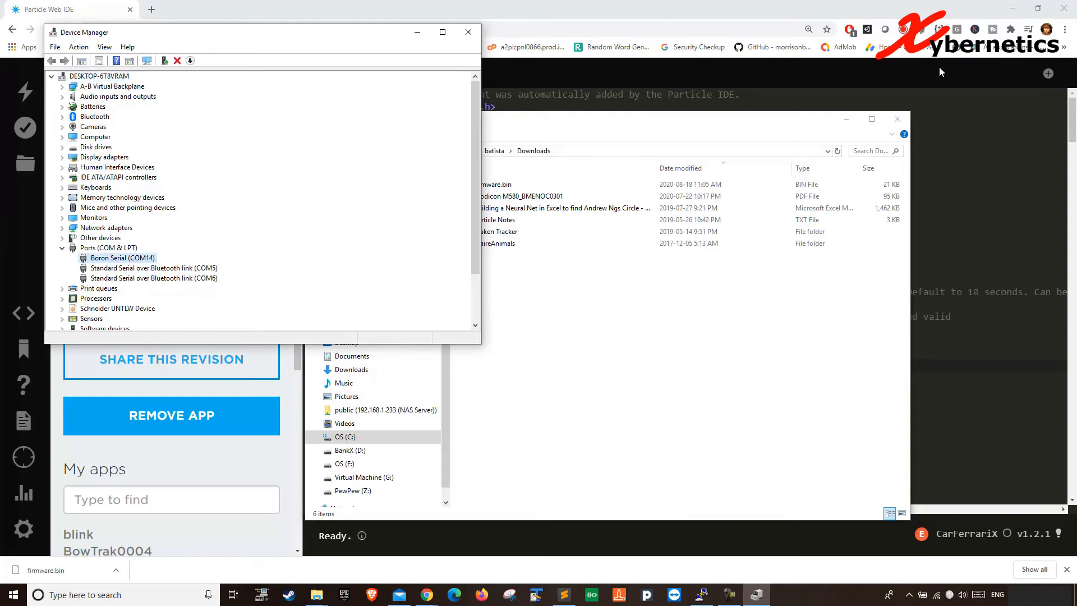
{"action": "left_click_drag", "start_coordinate": [480, 343], "coordinate": [482, 515]}
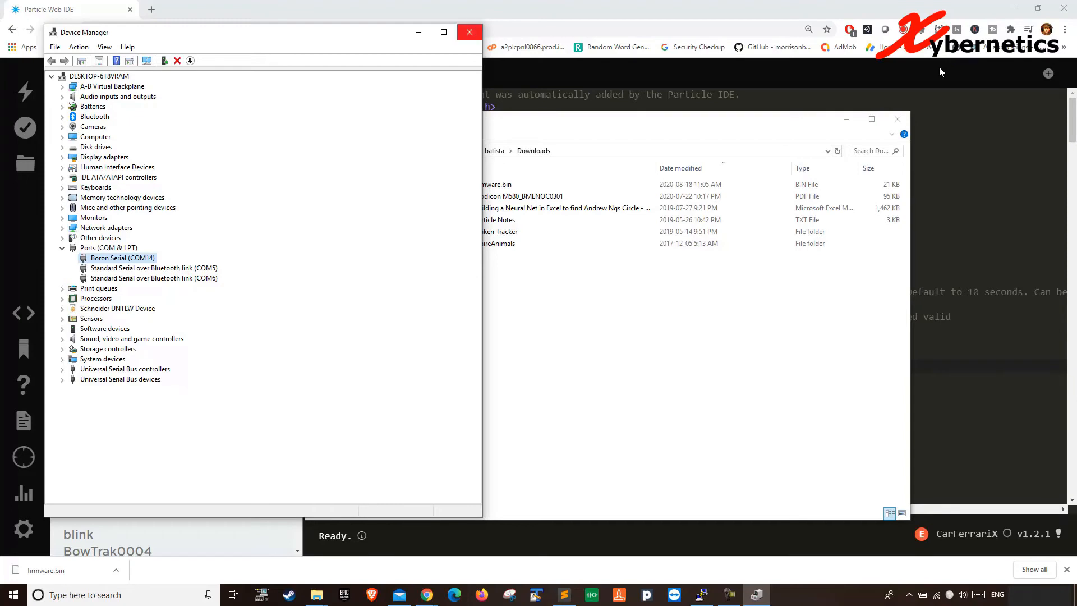
{"action": "left_click", "coordinate": [468, 32]}
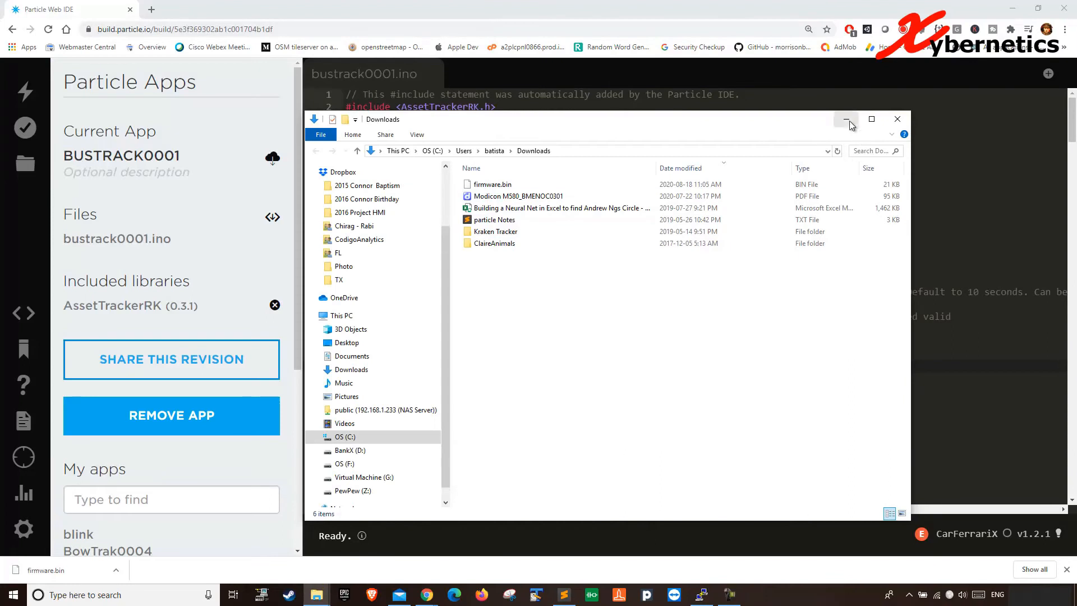
Step: Open a Command Prompt and change to the Downloads directory that holds firmware.bin
{"action": "left_click", "coordinate": [493, 183]}
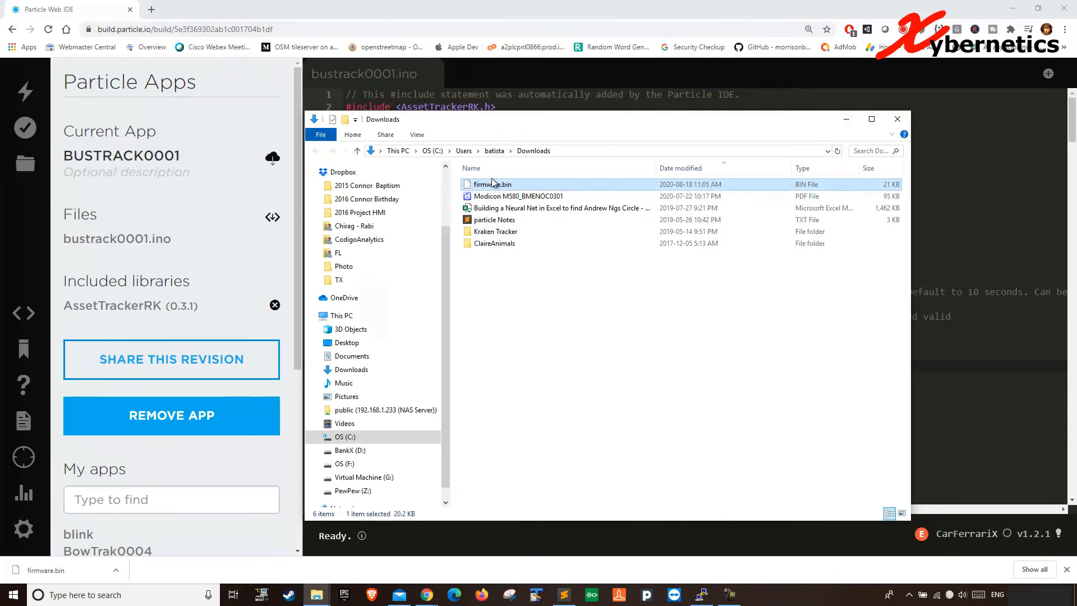
{"action": "left_click", "coordinate": [535, 285]}
{"action": "key", "text": "super+r"}
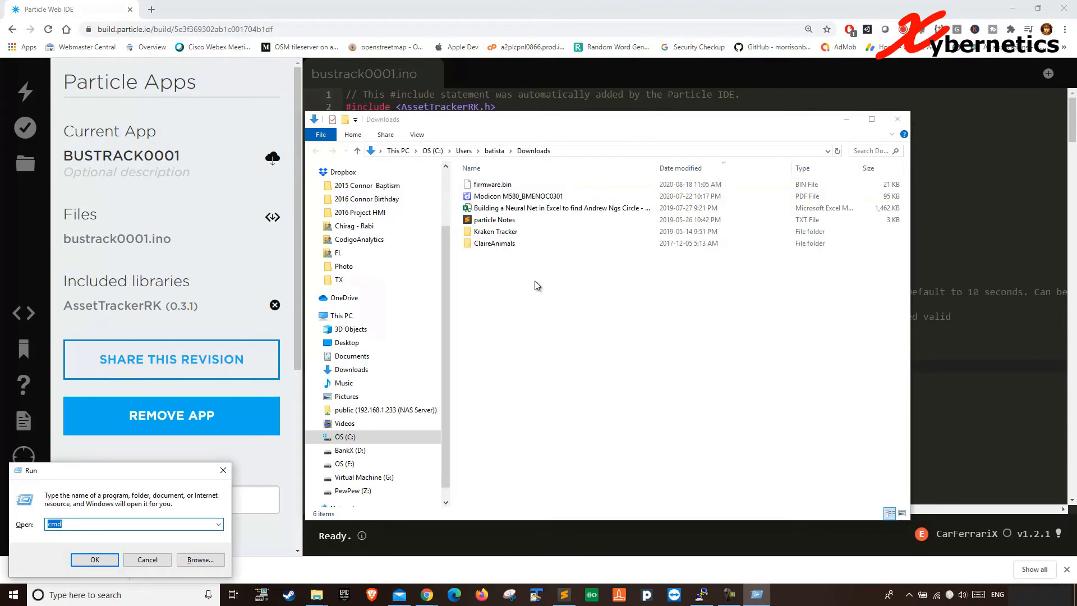
{"action": "key", "text": "Return"}
{"action": "type", "text": "cd downl"}
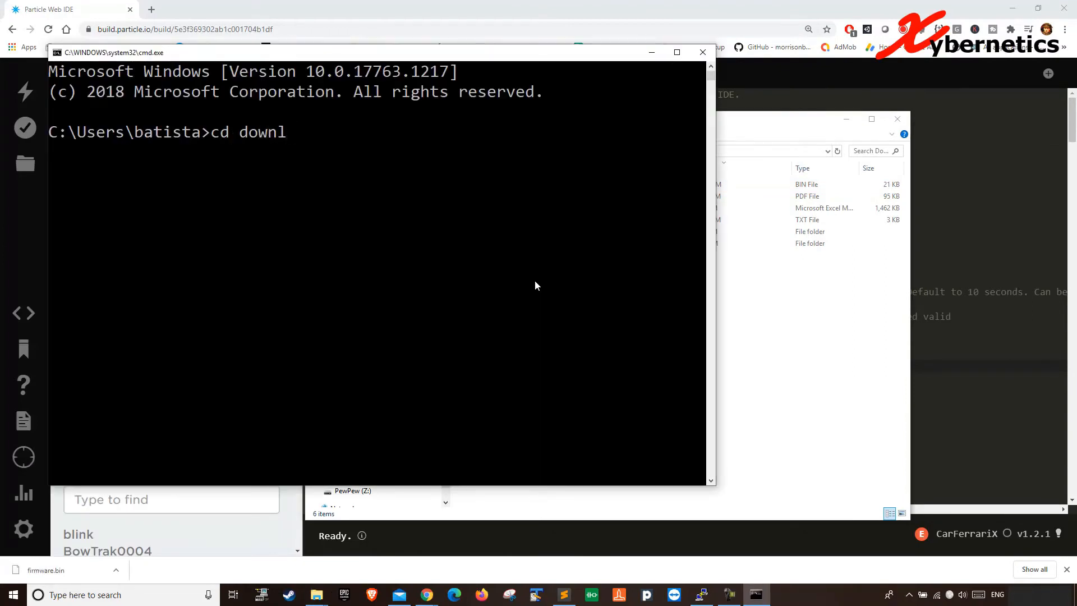
{"action": "key", "text": "Tab"}
{"action": "key", "text": "Return"}
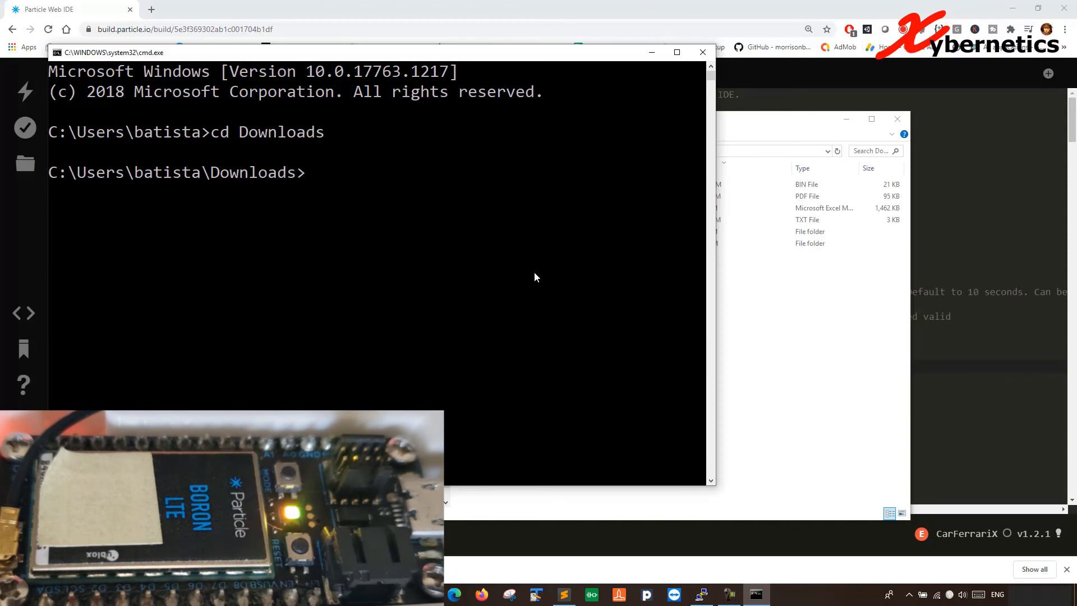
Step: Try to flash the board over USB with the command "particles flash --usb firmware.bin -v"
{"action": "key", "text": "alt+Tab"}
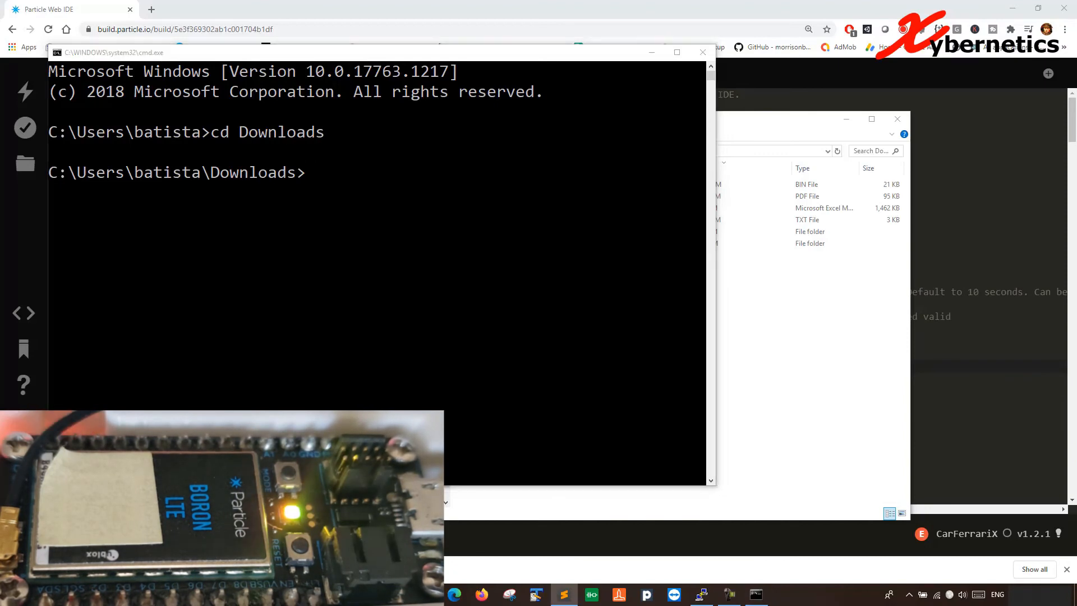
{"action": "left_click", "coordinate": [431, 364]}
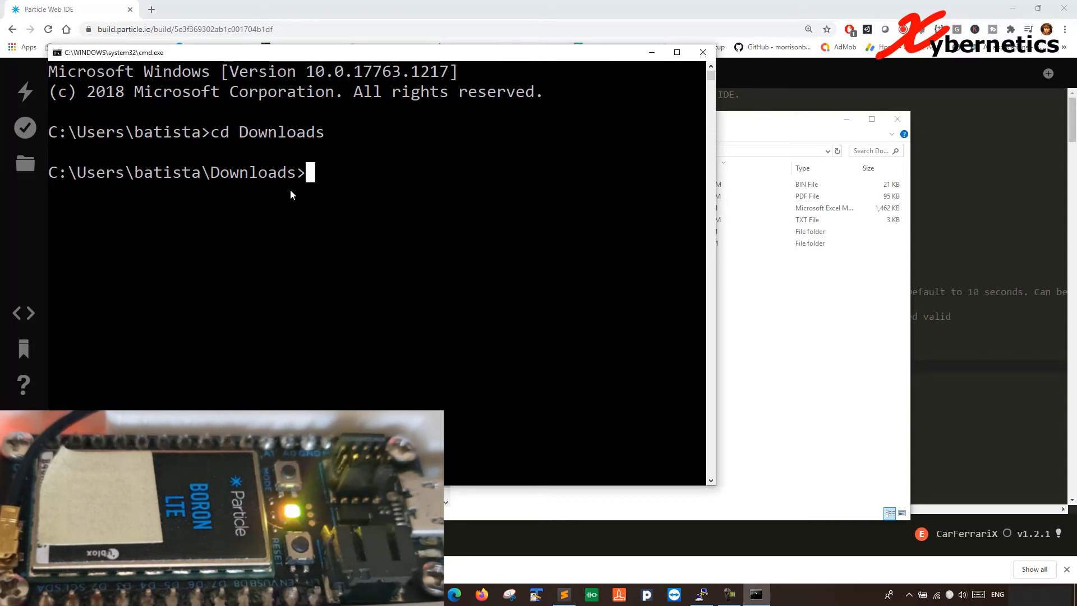
{"action": "type", "text": "par"}
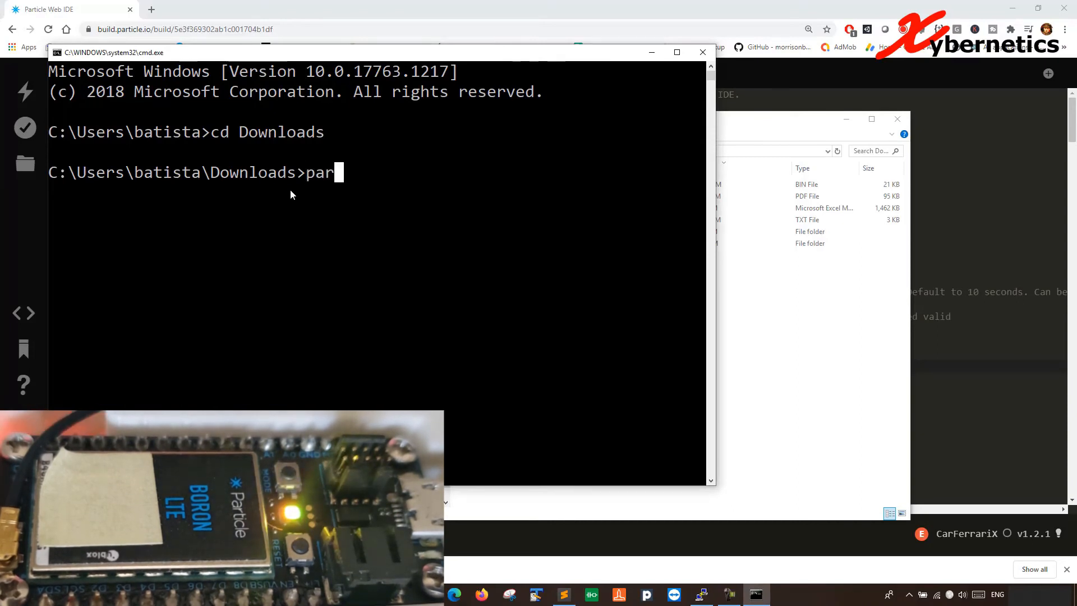
{"action": "type", "text": "ticles fla"}
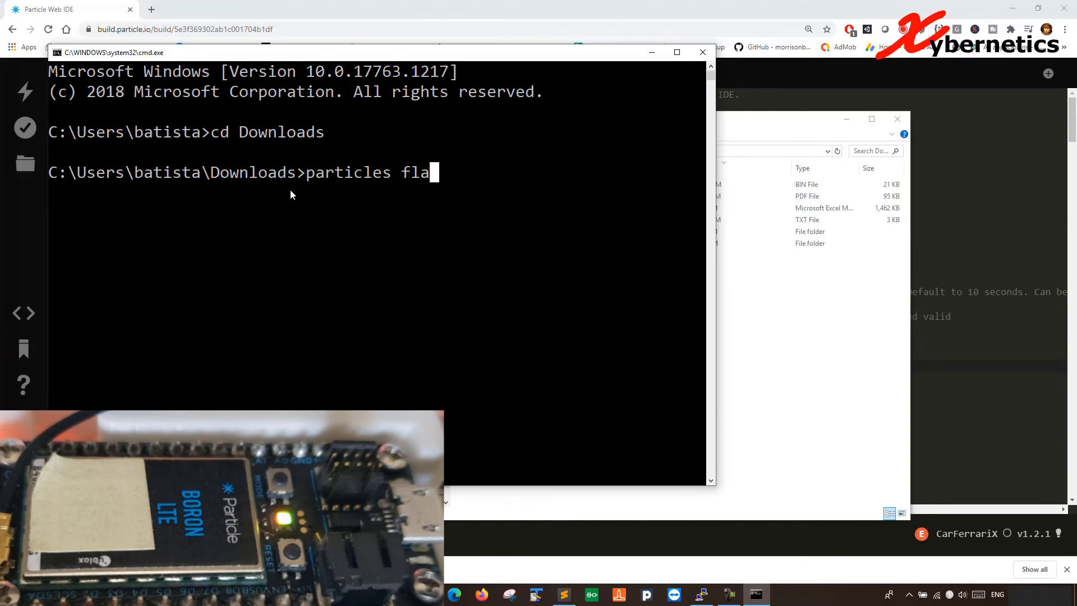
{"action": "type", "text": "sh ---"}
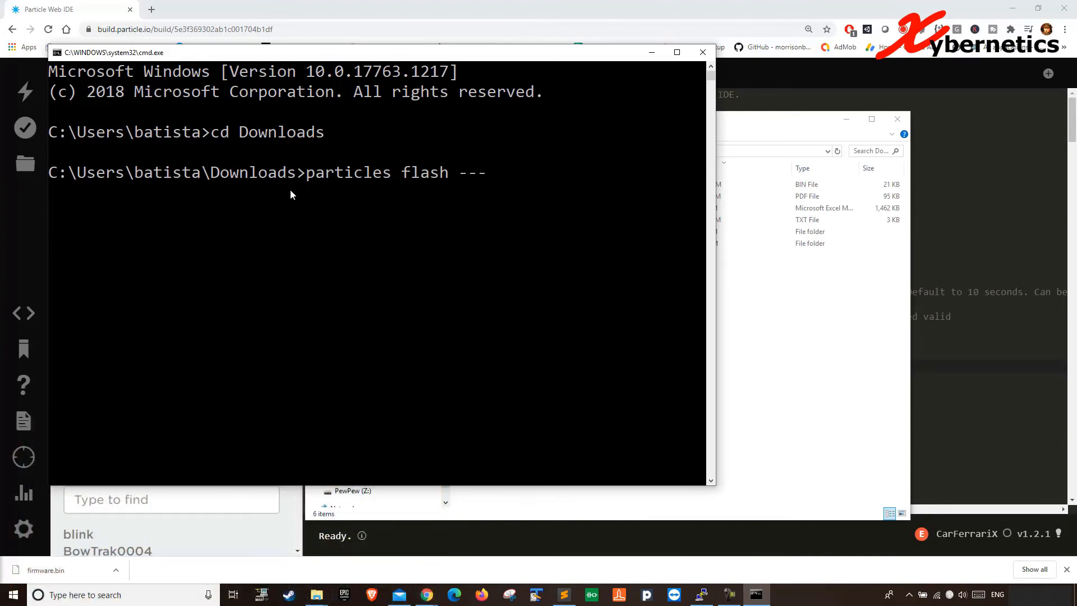
{"action": "key", "text": "BackSpace"}
{"action": "type", "text": "usb firmware"}
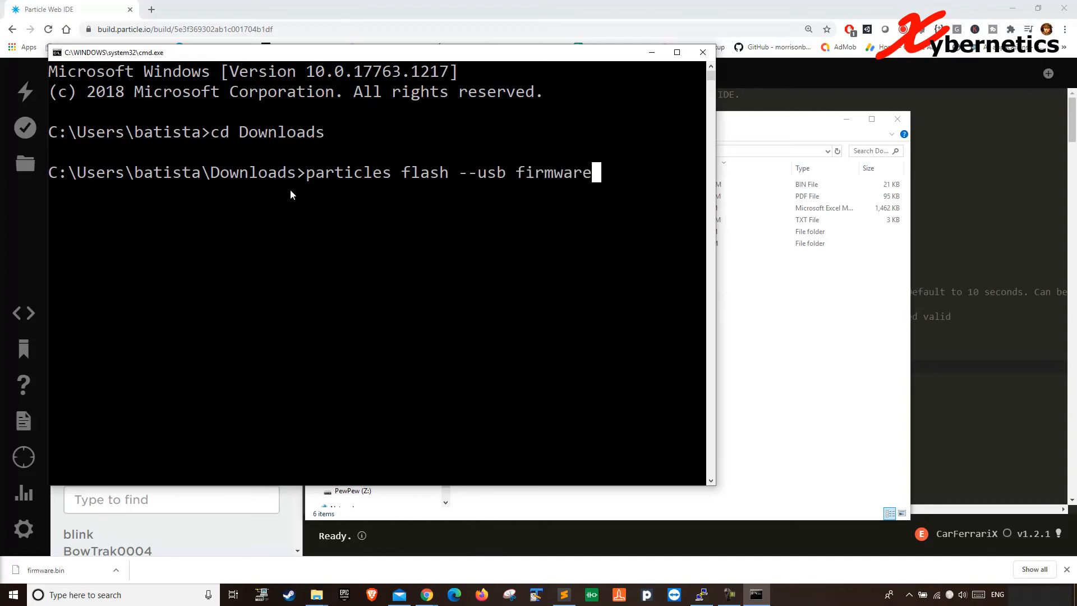
{"action": "type", "text": ".bin -v"}
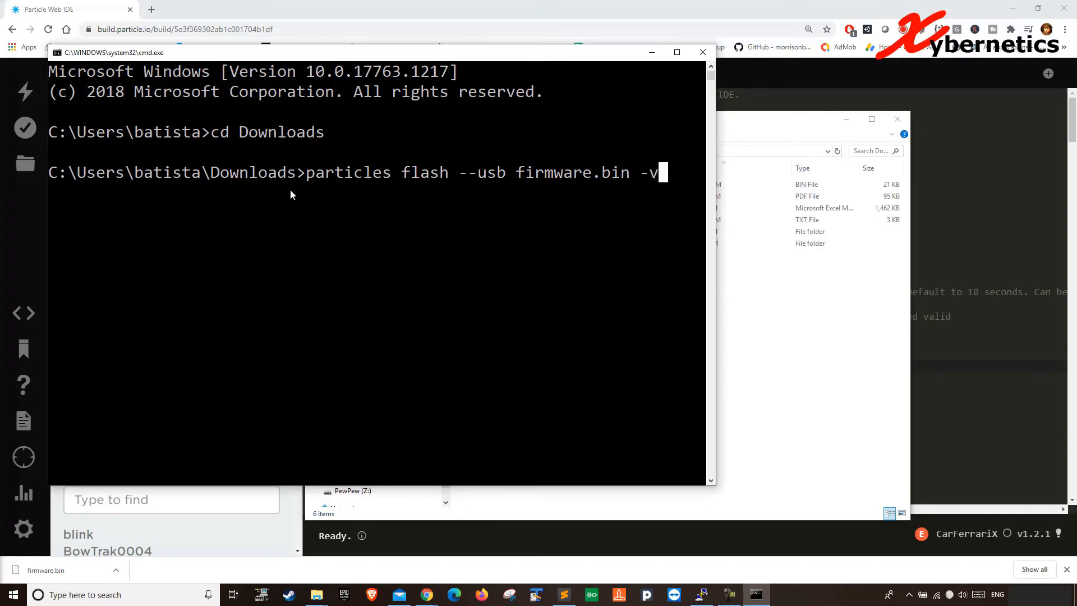
{"action": "key", "text": "Return"}
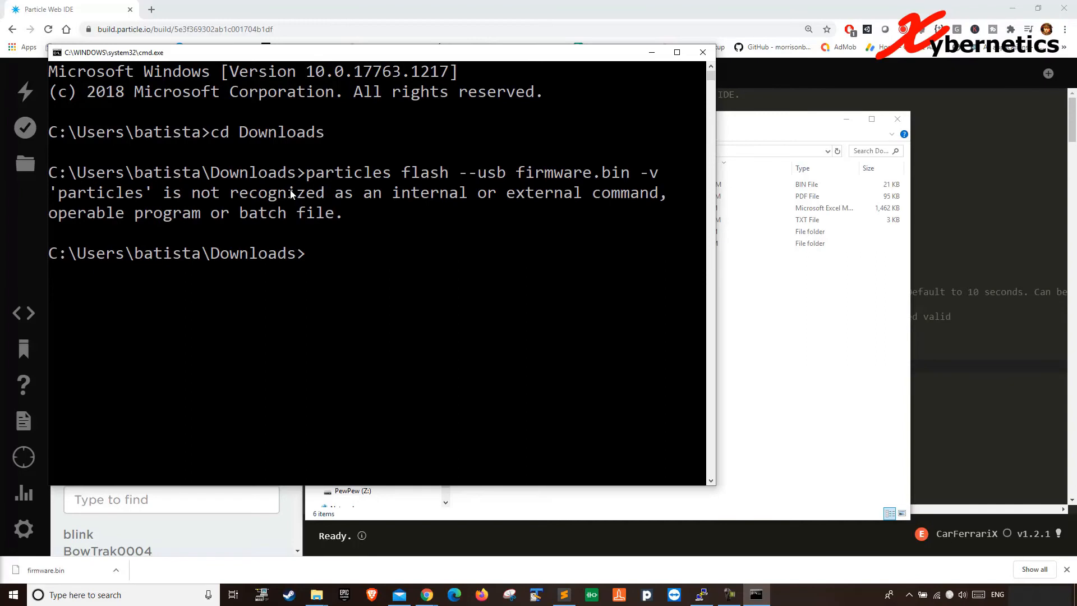
Step: Correct the previous command to "particle flash --usb firmware.bin -v", run it and review its output from the beginning
{"action": "key", "text": "Up"}
{"action": "key", "text": "Left"}
{"action": "key", "text": "Left"}
{"action": "key", "text": "Left"}
{"action": "key", "text": "Left"}
{"action": "key", "text": "Left"}
{"action": "key", "text": "Left"}
{"action": "key", "text": "Left"}
{"action": "key", "text": "Left"}
{"action": "key", "text": "Left"}
{"action": "key", "text": "Left"}
{"action": "key", "text": "Left"}
{"action": "key", "text": "Left"}
{"action": "key", "text": "Left"}
{"action": "key", "text": "Left"}
{"action": "key", "text": "Left"}
{"action": "key", "text": "Left"}
{"action": "key", "text": "Left"}
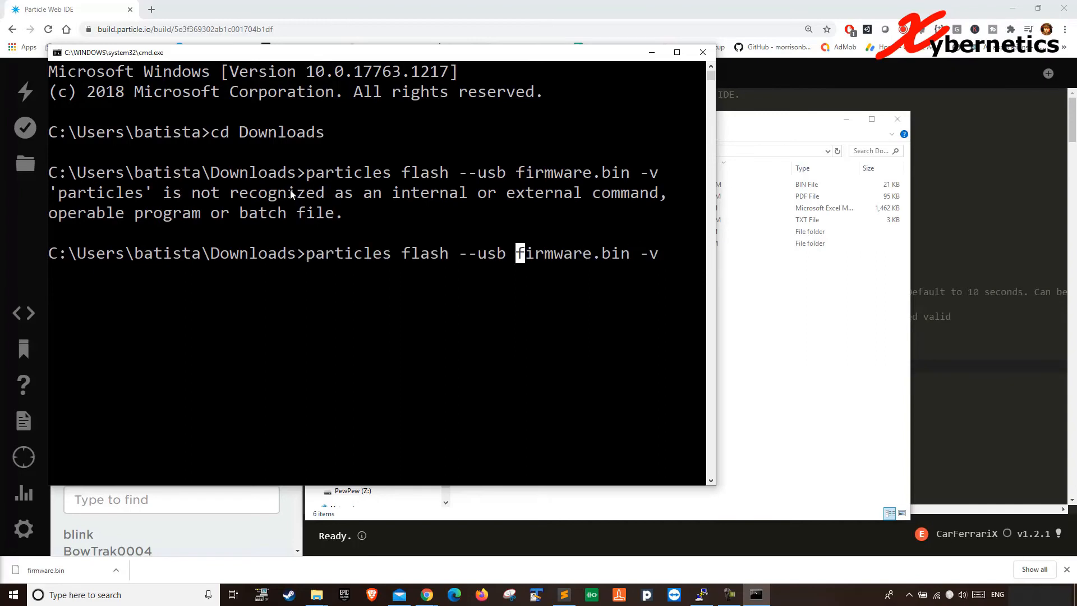
{"action": "key", "text": "Left"}
{"action": "key", "text": "Left"}
{"action": "key", "text": "Left"}
{"action": "key", "text": "Left"}
{"action": "key", "text": "Left"}
{"action": "key", "text": "Left"}
{"action": "key", "text": "Left"}
{"action": "key", "text": "Left"}
{"action": "key", "text": "BackSpace"}
{"action": "key", "text": "Return"}
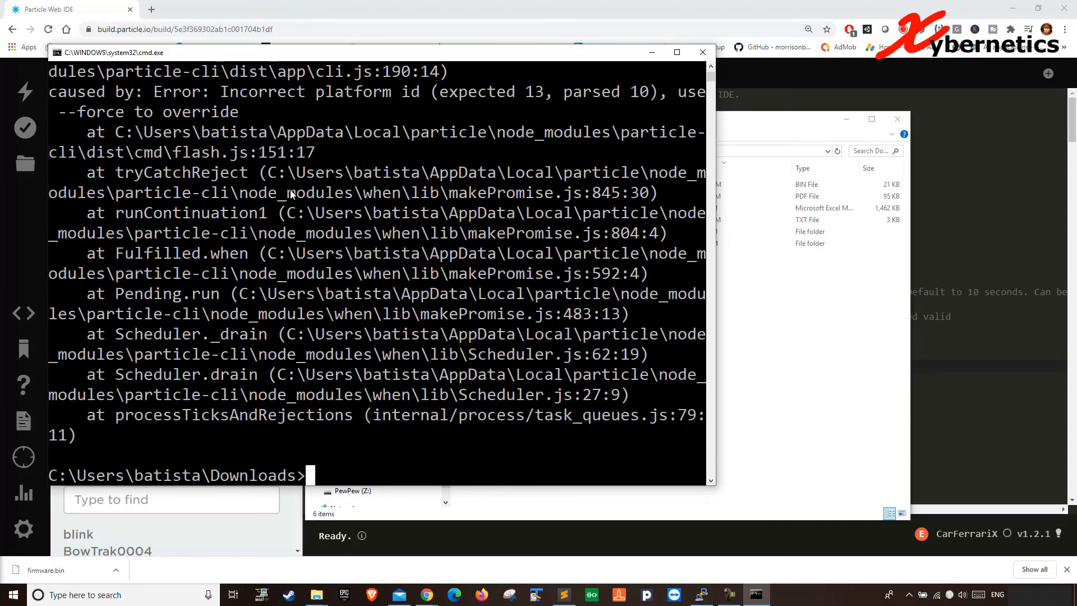
{"action": "scroll", "coordinate": [354, 217], "scroll_direction": "up", "scroll_amount": 4}
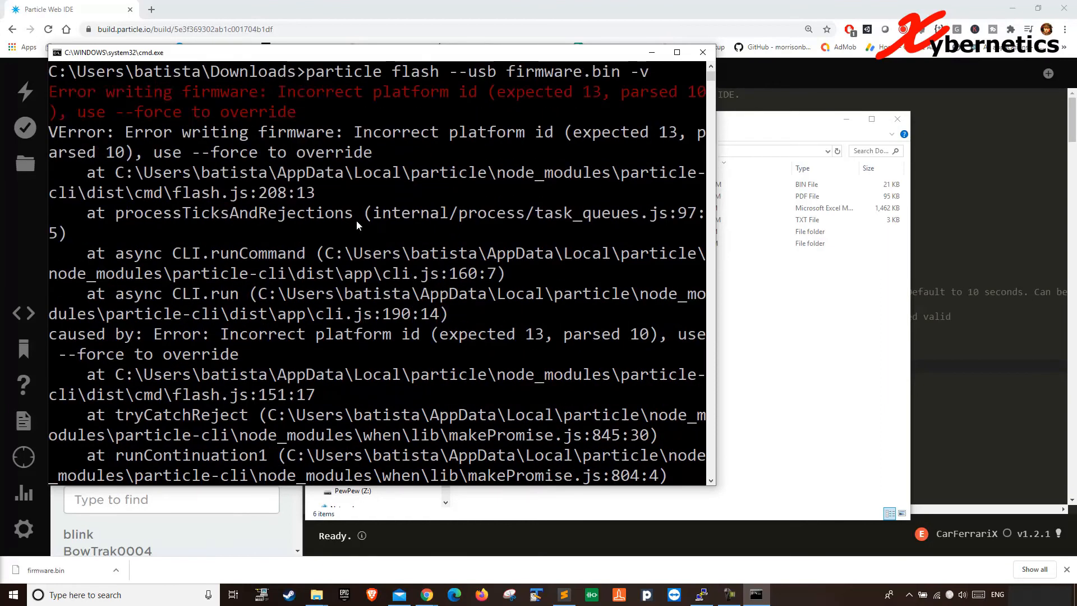
{"action": "scroll", "coordinate": [353, 220], "scroll_direction": "up", "scroll_amount": 2}
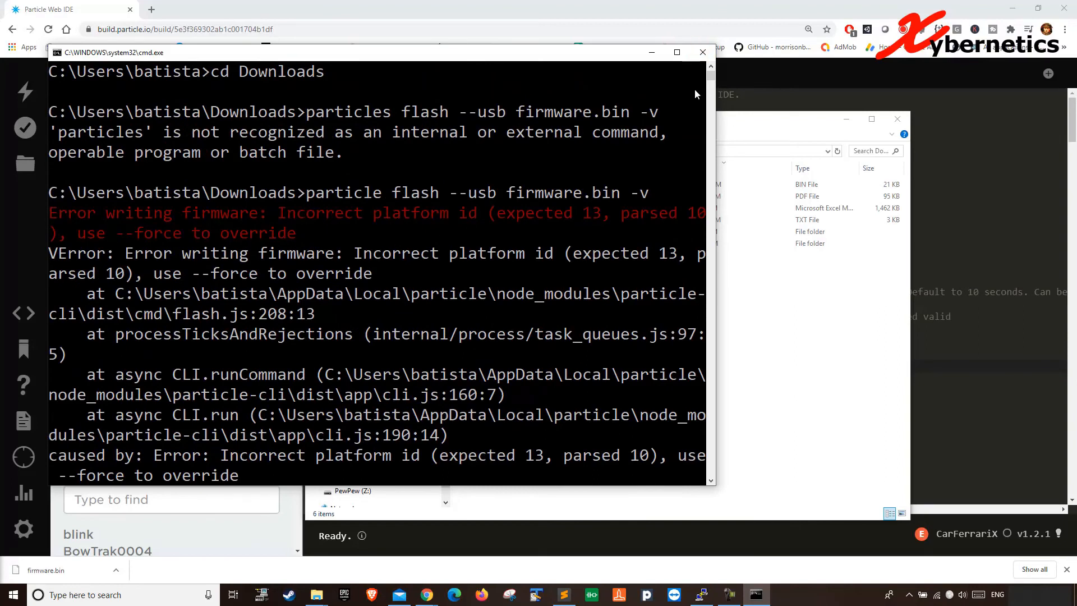
Step: Delete firmware.bin from the Downloads folder in File Explorer
{"action": "left_click", "coordinate": [785, 272]}
{"action": "left_click", "coordinate": [517, 187]}
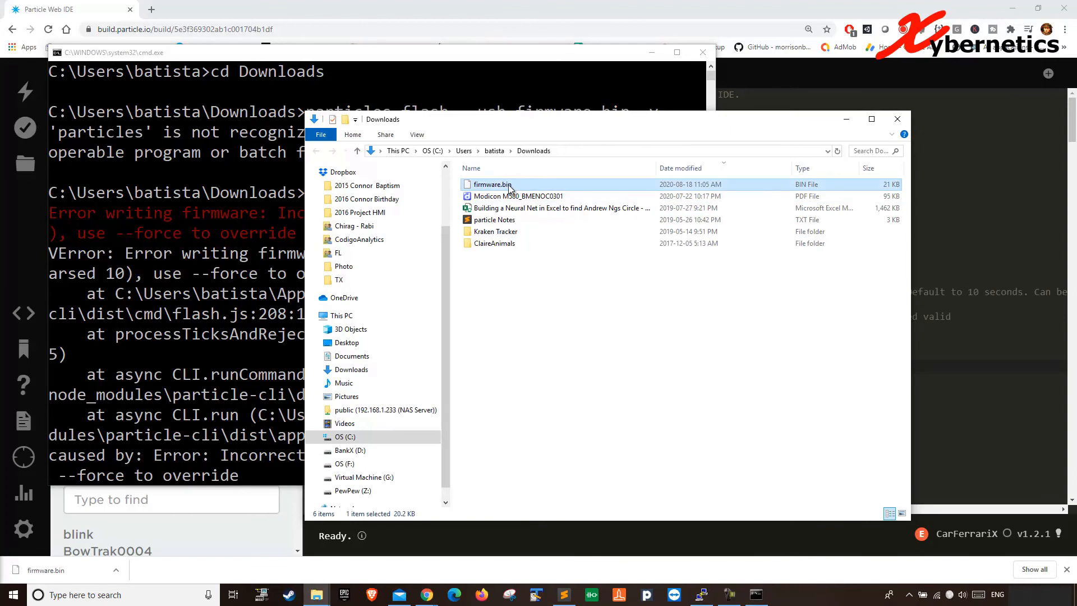
{"action": "key", "text": "Delete"}
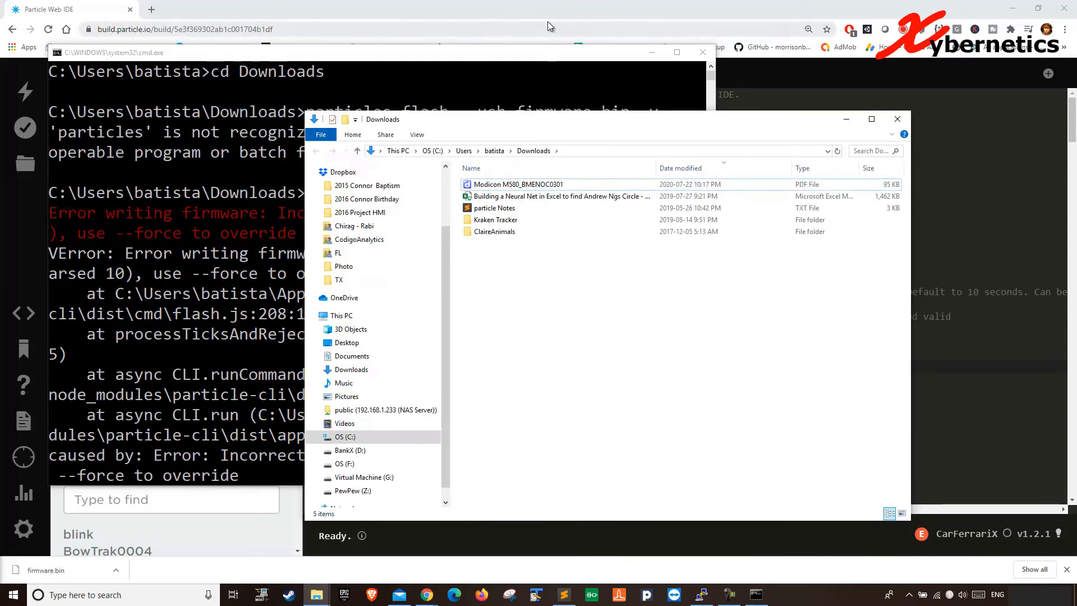
Step: Return to the Particle Web IDE and make the Boron Xynet_BT_ES01 the target device in the device list
{"action": "left_click", "coordinate": [584, 20]}
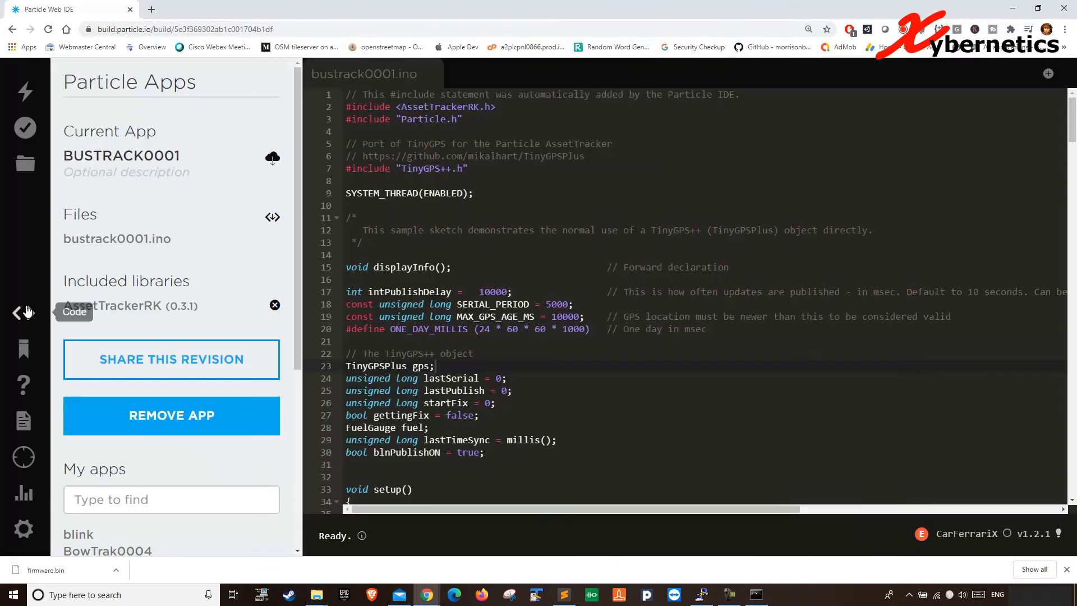
{"action": "left_click", "coordinate": [23, 458]}
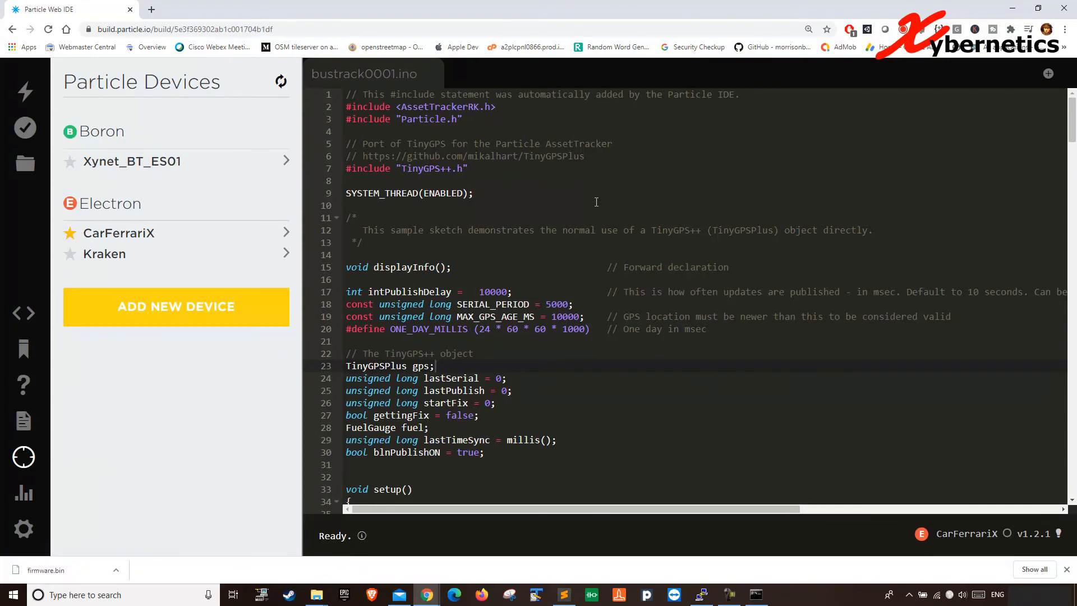
{"action": "left_click_drag", "start_coordinate": [79, 200], "coordinate": [141, 202]}
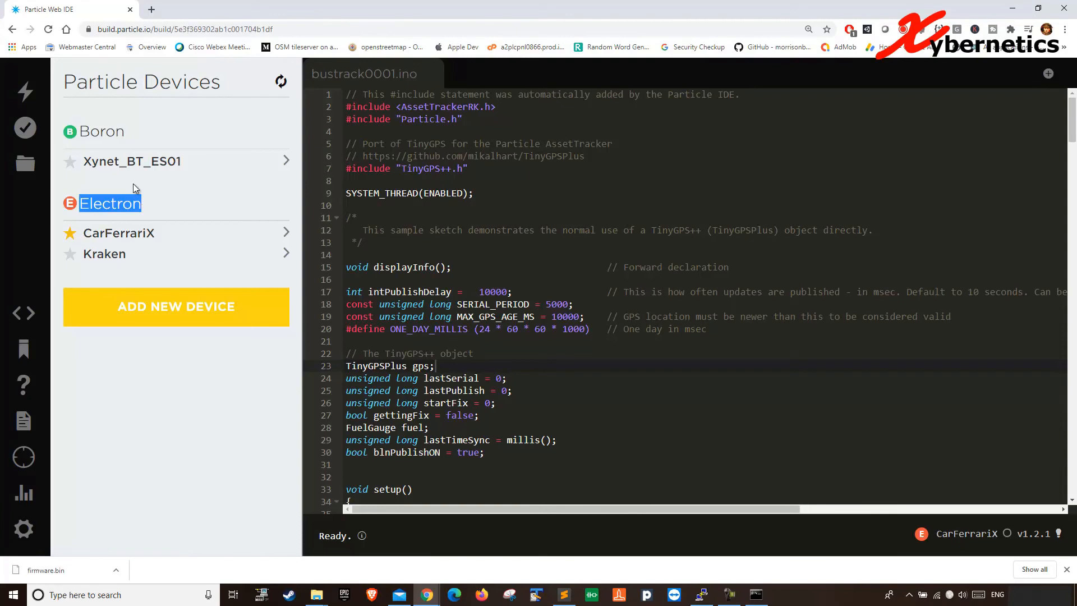
{"action": "left_click", "coordinate": [165, 124]}
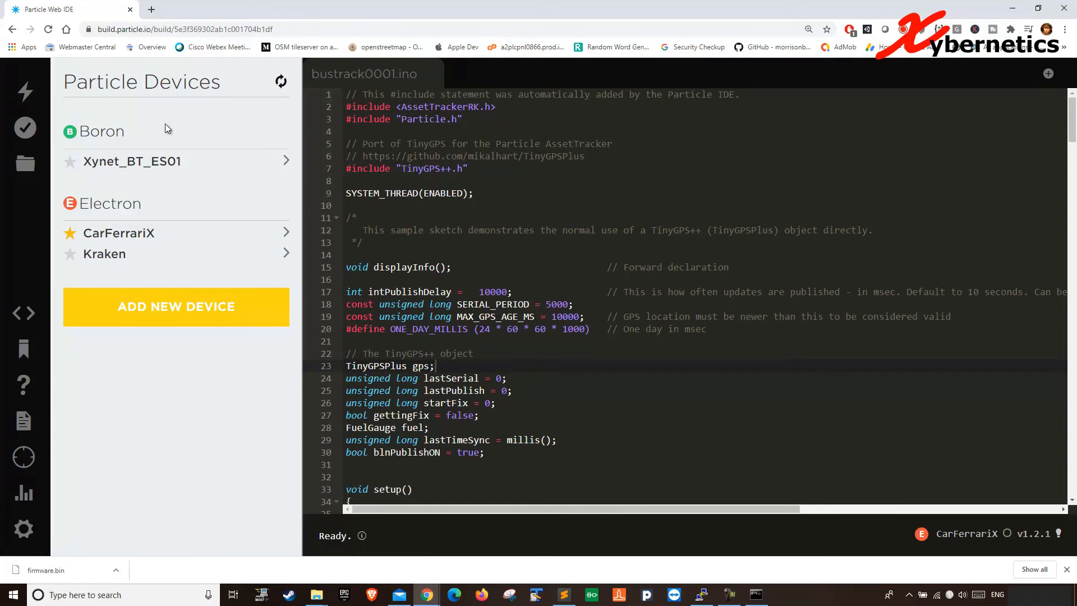
{"action": "left_click", "coordinate": [71, 164]}
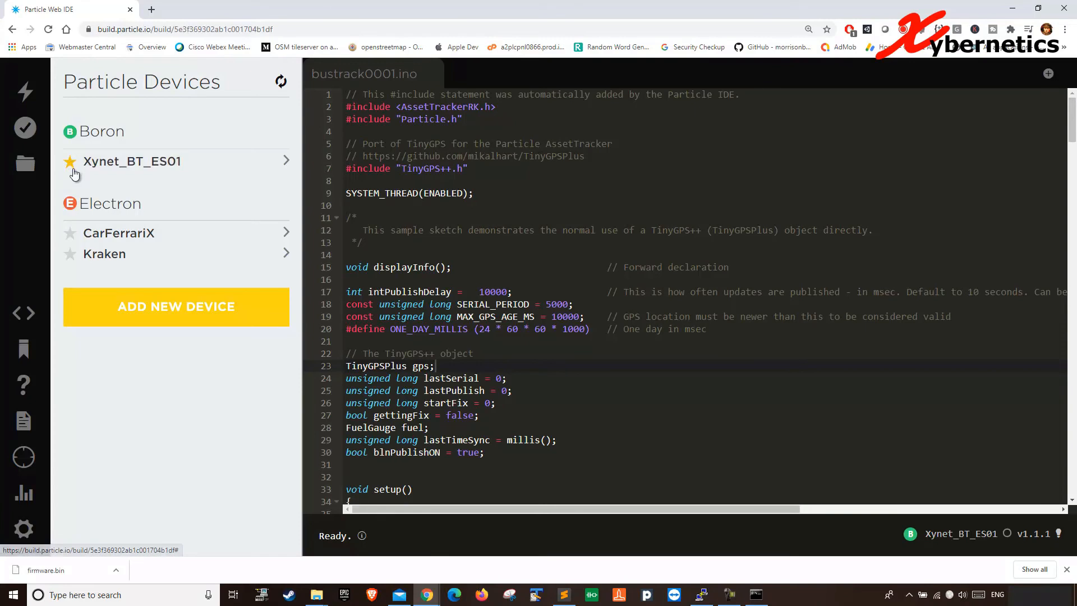
Step: Verify the code, reopen the BUSTRACK0001 app, and compile and download its firmware binary for the Boron
{"action": "left_click", "coordinate": [25, 132]}
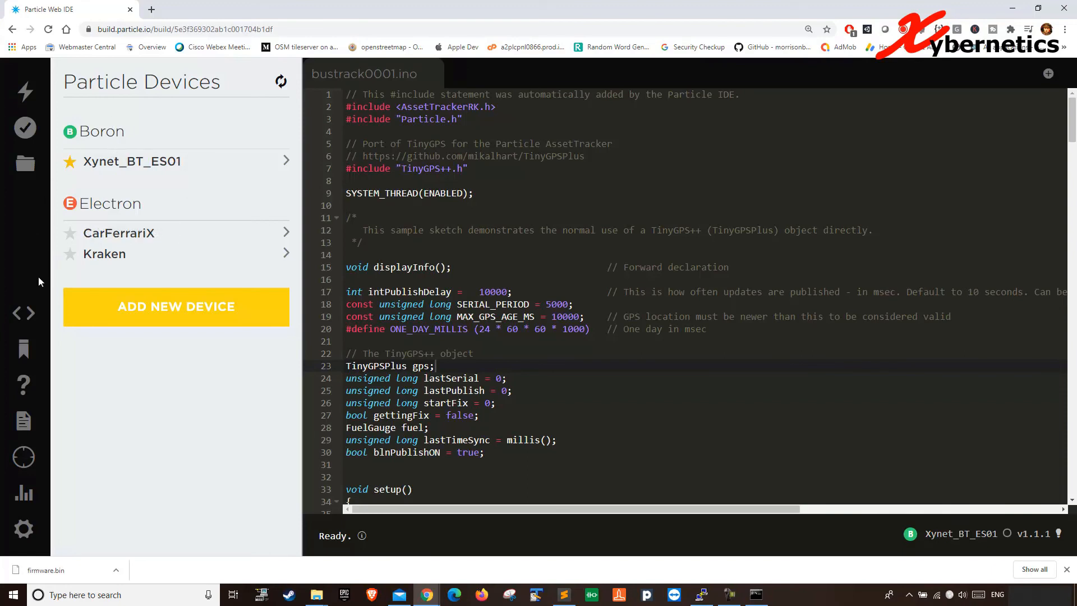
{"action": "left_click", "coordinate": [23, 313]}
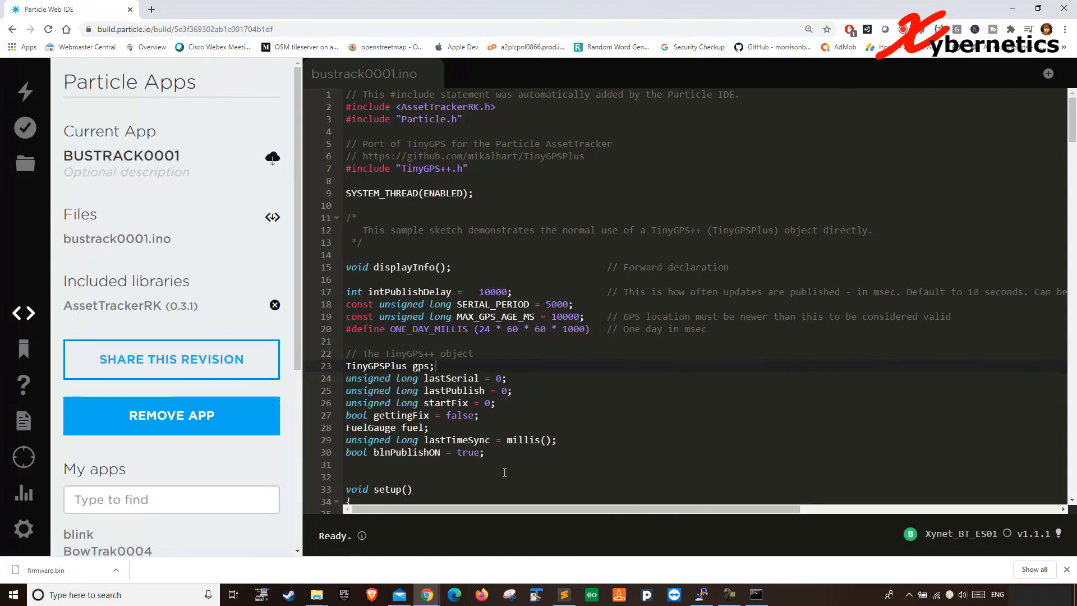
{"action": "left_click", "coordinate": [271, 159]}
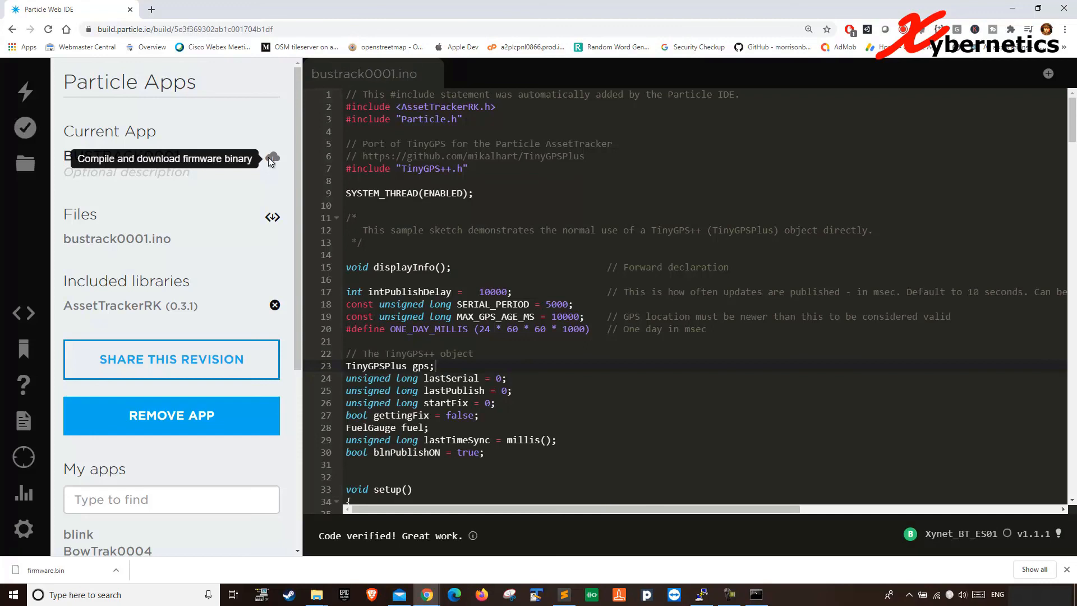
Step: Show the newly downloaded firmware in the Downloads folder and select firmware.bin to check it
{"action": "left_click", "coordinate": [116, 571]}
{"action": "left_click", "coordinate": [135, 537]}
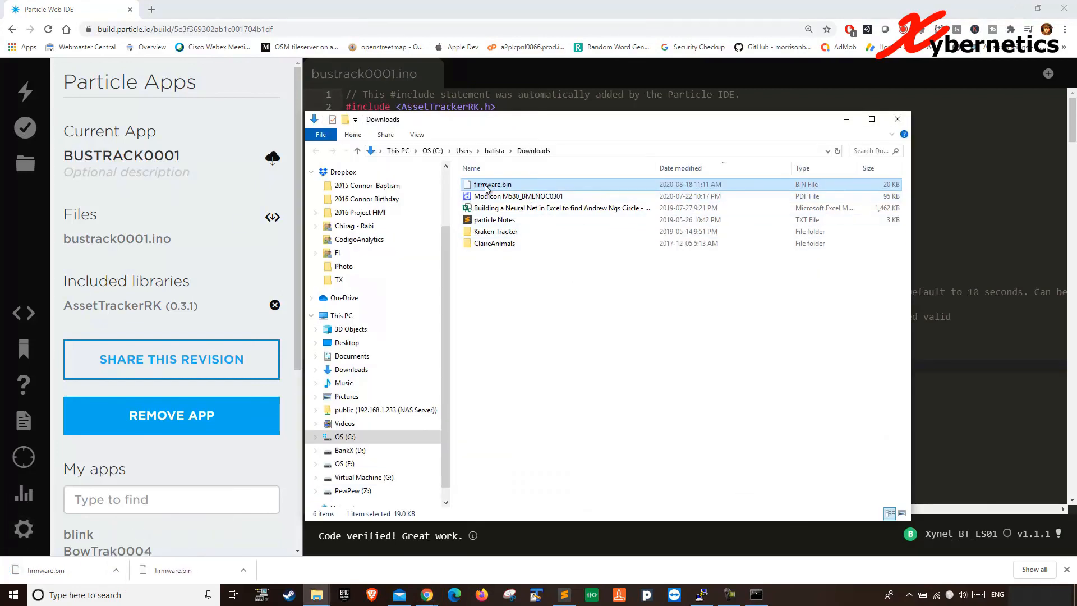
{"action": "left_click", "coordinate": [555, 287]}
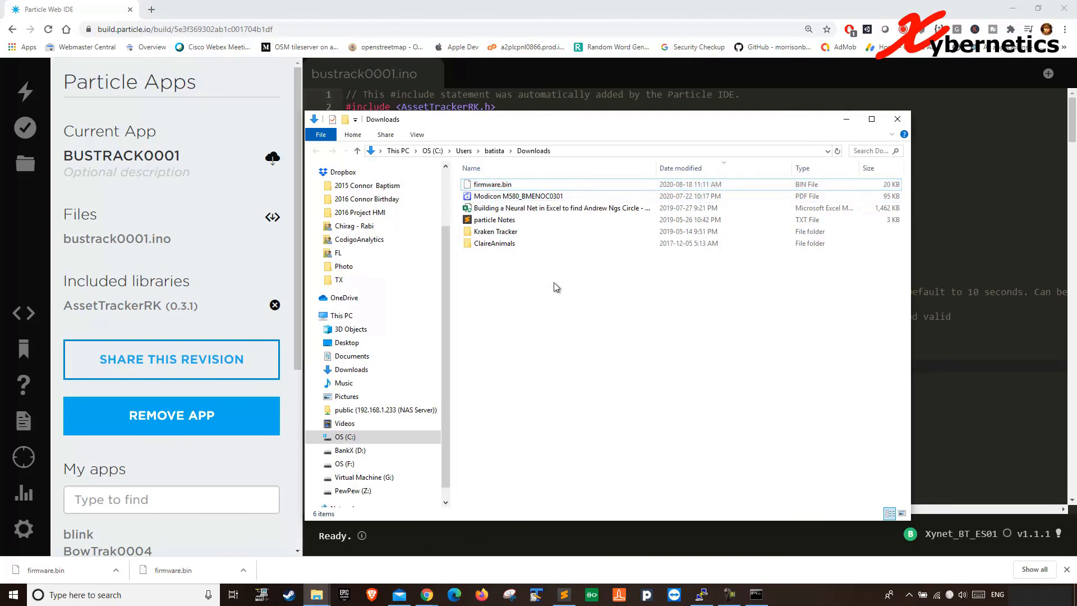
{"action": "left_click", "coordinate": [496, 187]}
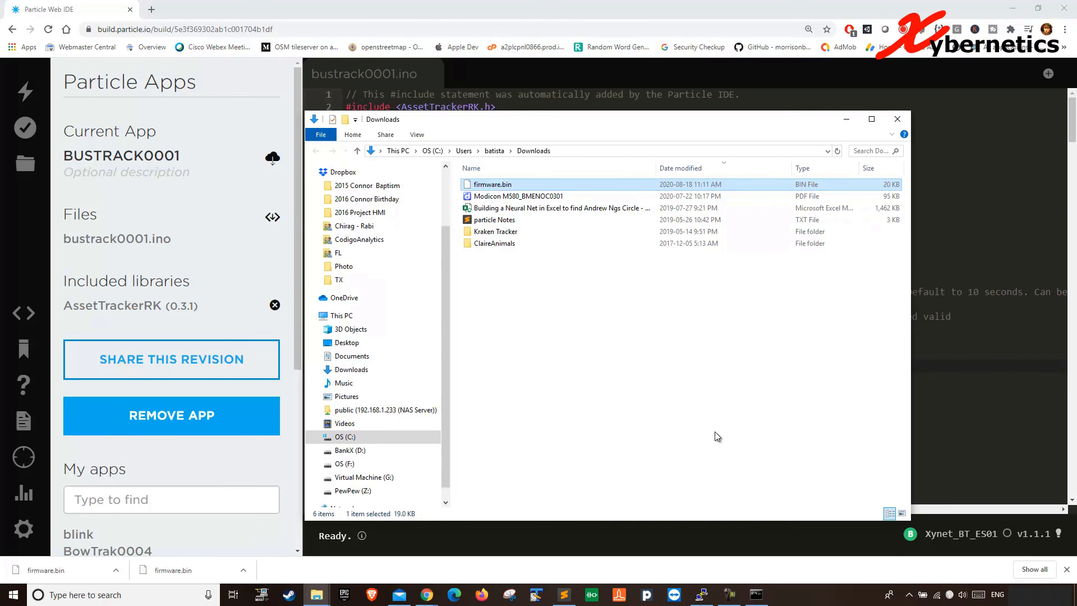
Step: Switch to the Command Prompt and rerun the previous command "particle flash --usb firmware.bin -v" to flash the Boron
{"action": "left_click", "coordinate": [755, 598]}
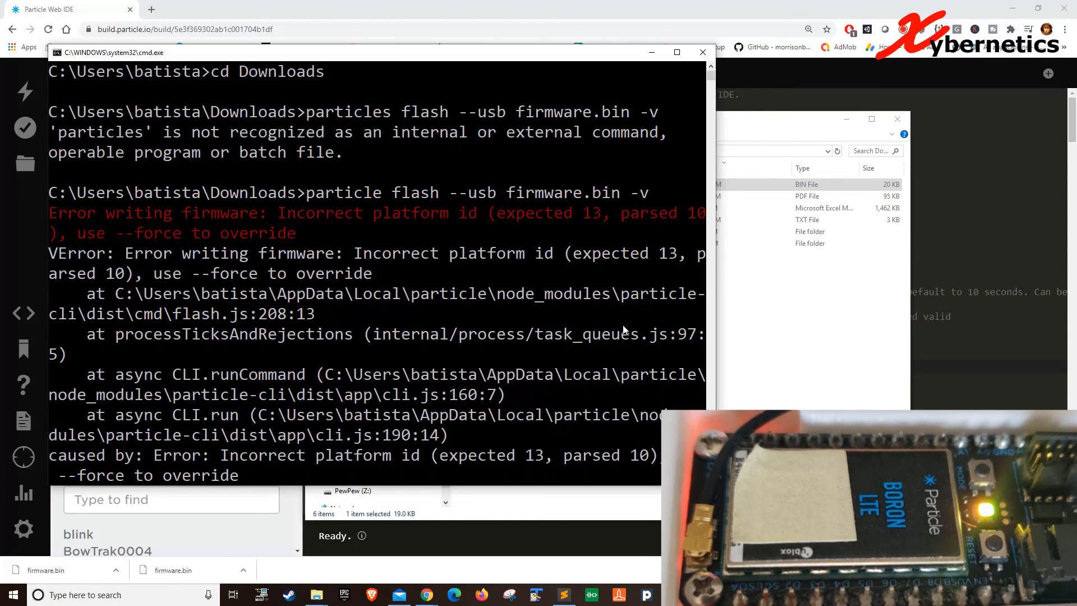
{"action": "left_click", "coordinate": [548, 233]}
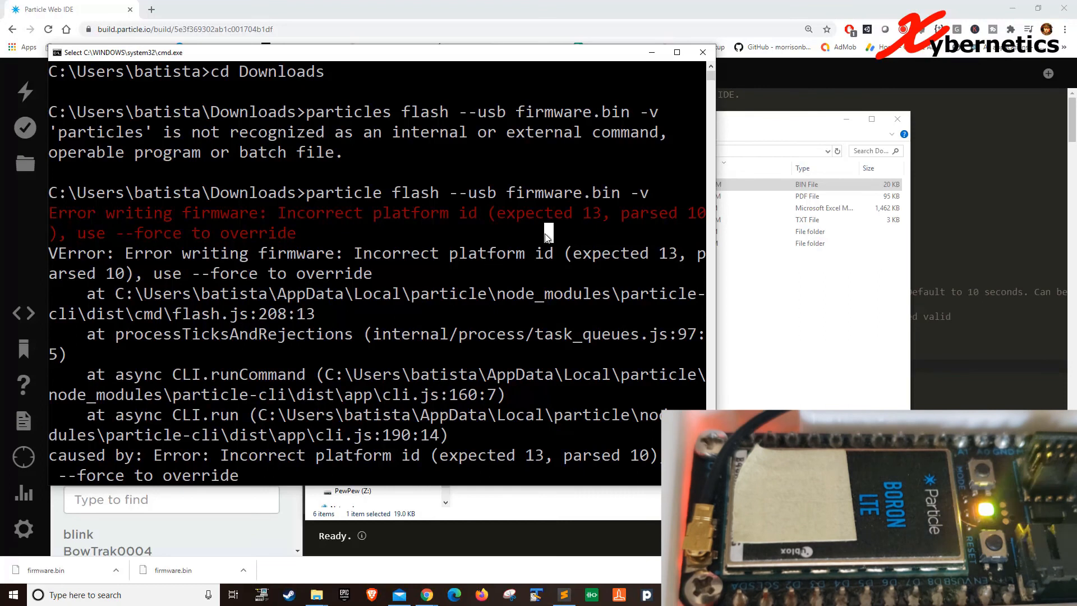
{"action": "key", "text": "Up"}
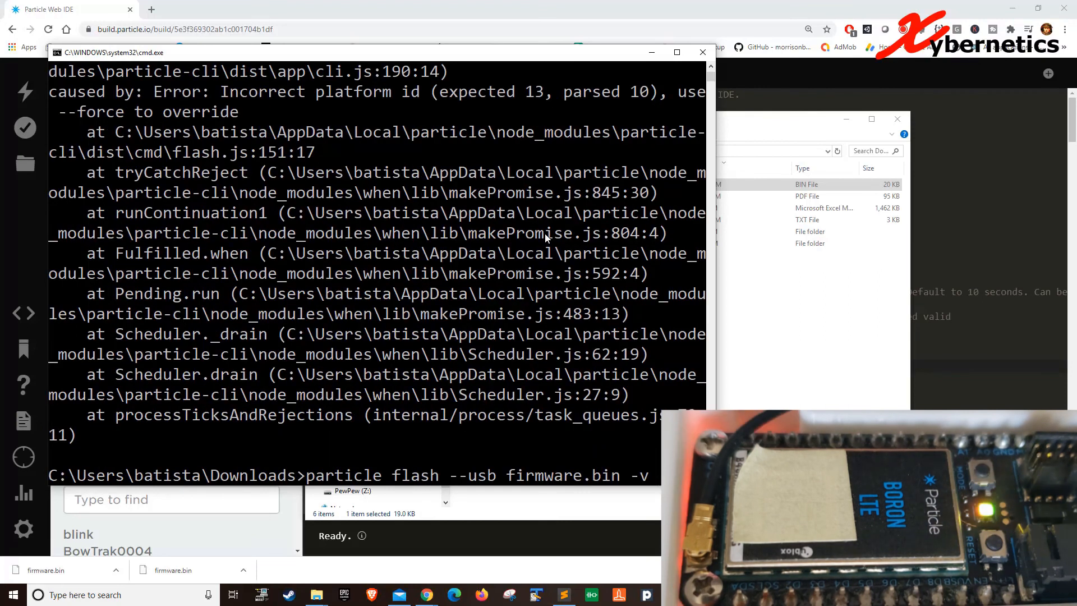
{"action": "key", "text": "Return"}
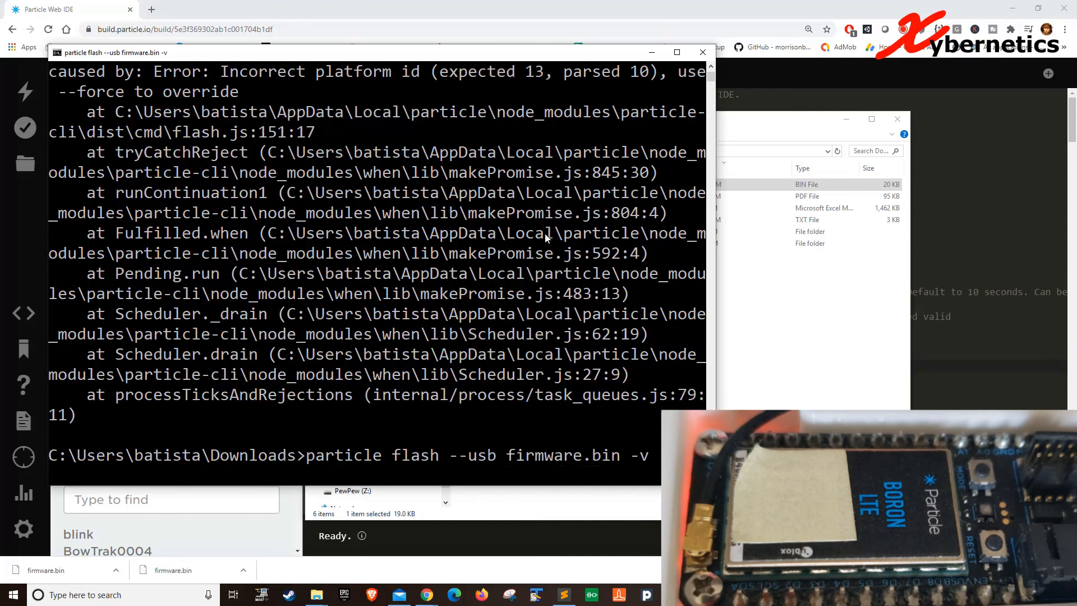